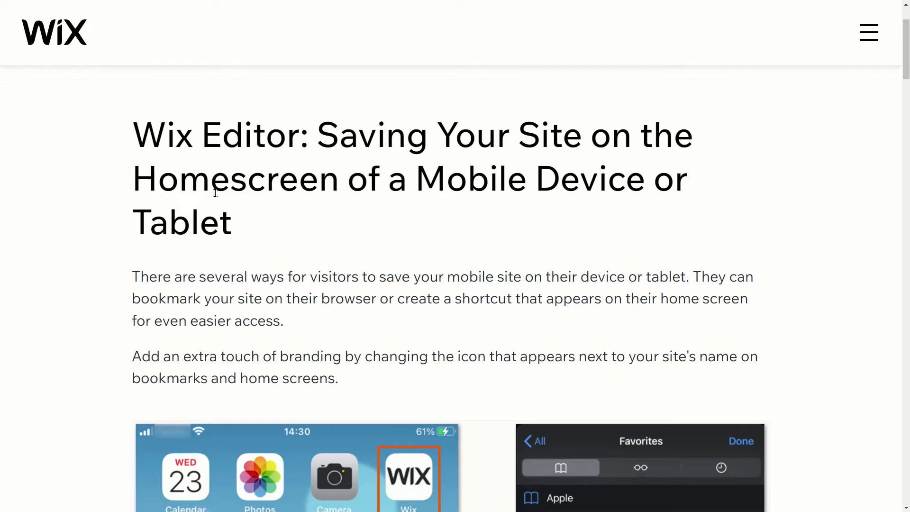
Scroll down the Wix help article on adding a site to a phone's home screen
{"action": "scroll", "coordinate": [287, 213], "scroll_direction": "down", "scroll_amount": 6}
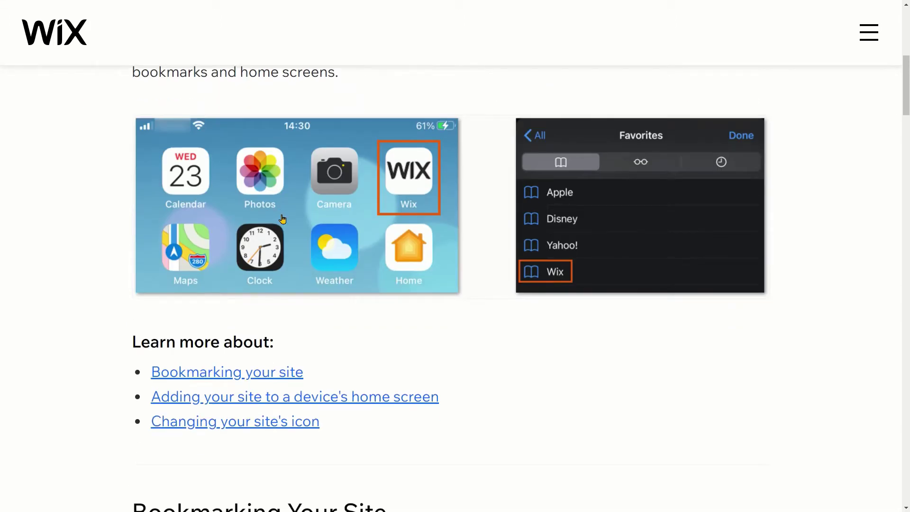
{"action": "scroll", "coordinate": [301, 221], "scroll_direction": "down", "scroll_amount": 13}
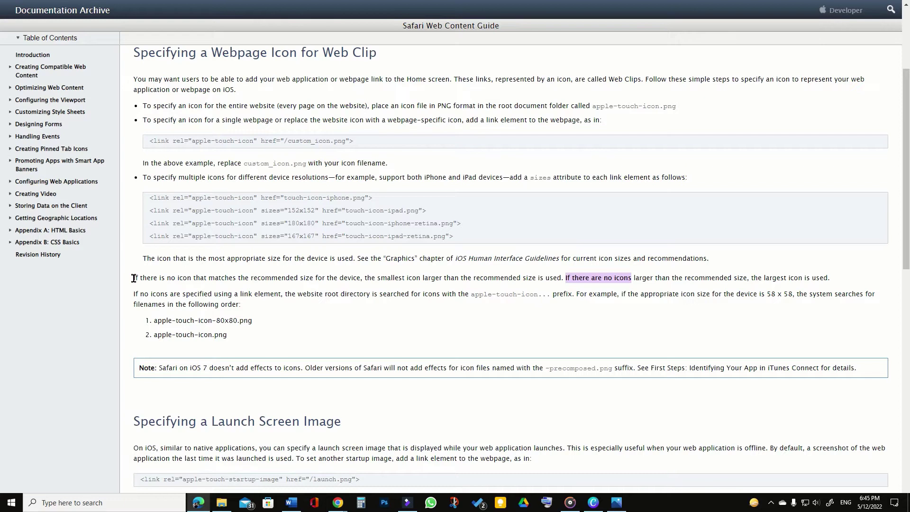
Highlight Apple's apple-touch-icon fallback rules and the iPhone 180x180 px size, then view the icon in Photos
{"action": "left_click_drag", "start_coordinate": [134, 279], "coordinate": [251, 338]}
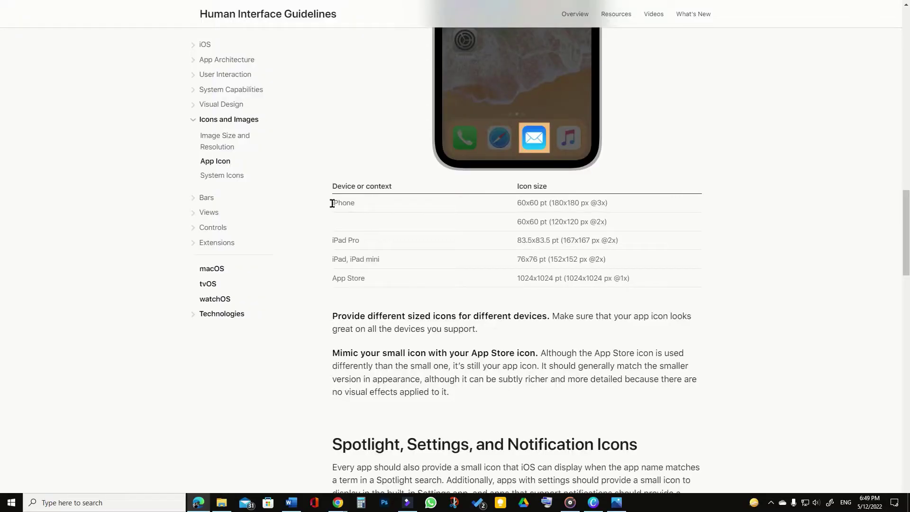
{"action": "left_click_drag", "start_coordinate": [333, 203], "coordinate": [621, 214]}
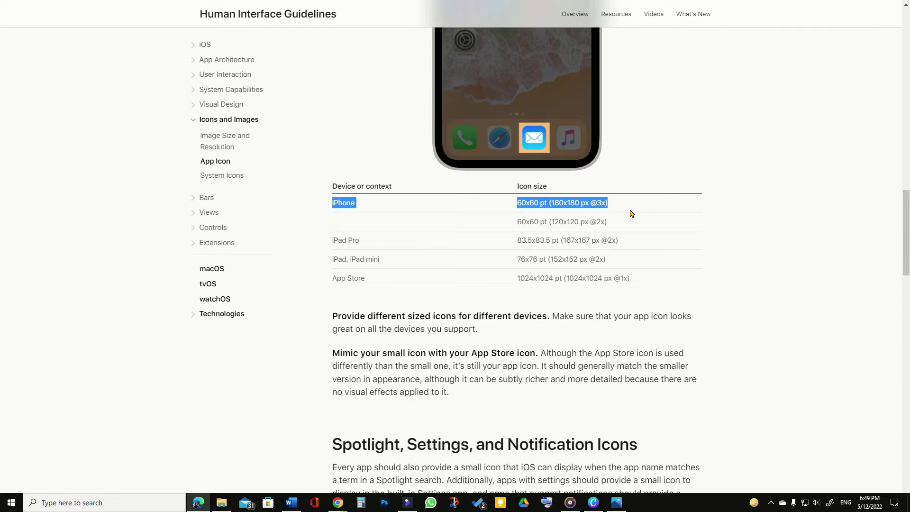
{"action": "key", "text": "alt+Tab"}
Zoom the yellow light-bulb icon image in Photos to about 259%
{"action": "scroll", "coordinate": [359, 272], "scroll_direction": "up", "scroll_amount": 2}
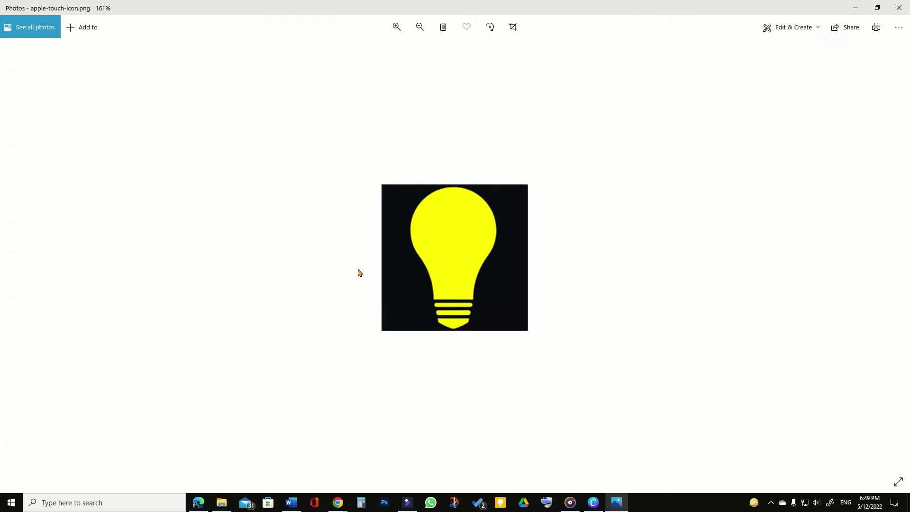
{"action": "scroll", "coordinate": [359, 272], "scroll_direction": "up", "scroll_amount": 5}
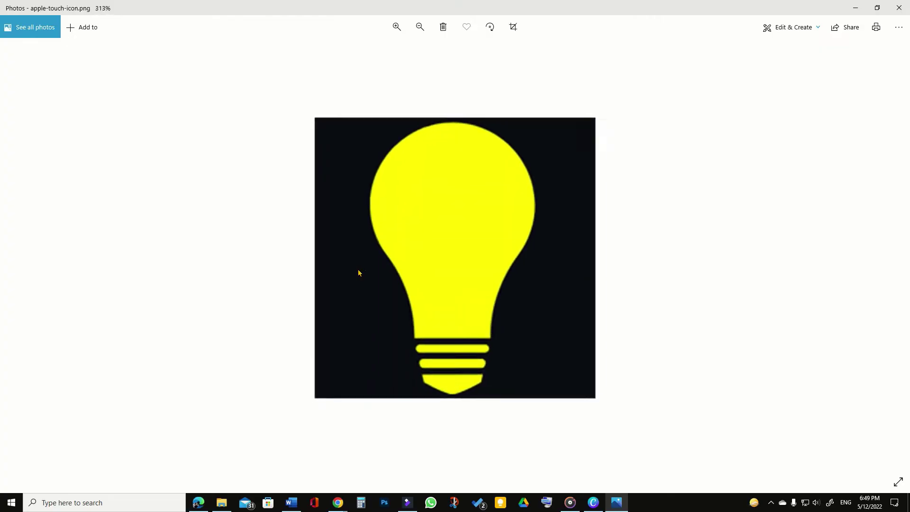
{"action": "scroll", "coordinate": [359, 273], "scroll_direction": "down", "scroll_amount": 7}
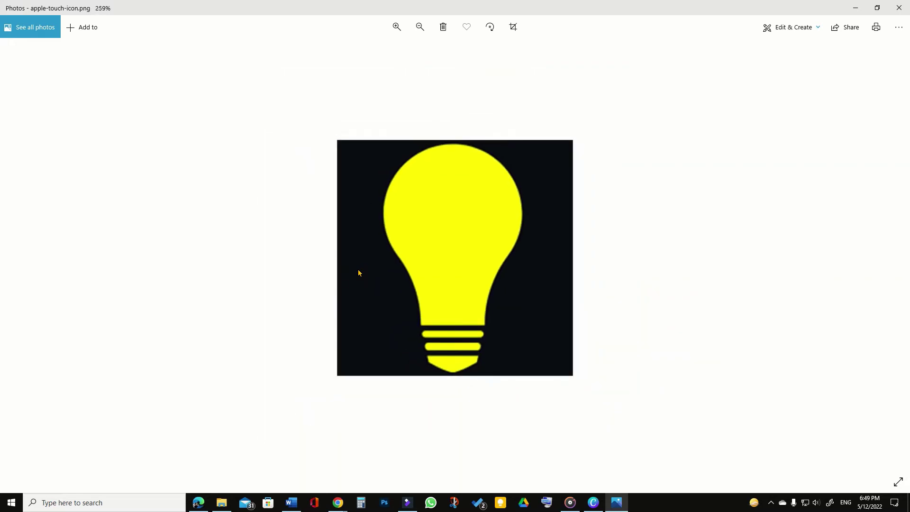
{"action": "scroll", "coordinate": [359, 273], "scroll_direction": "up", "scroll_amount": 4}
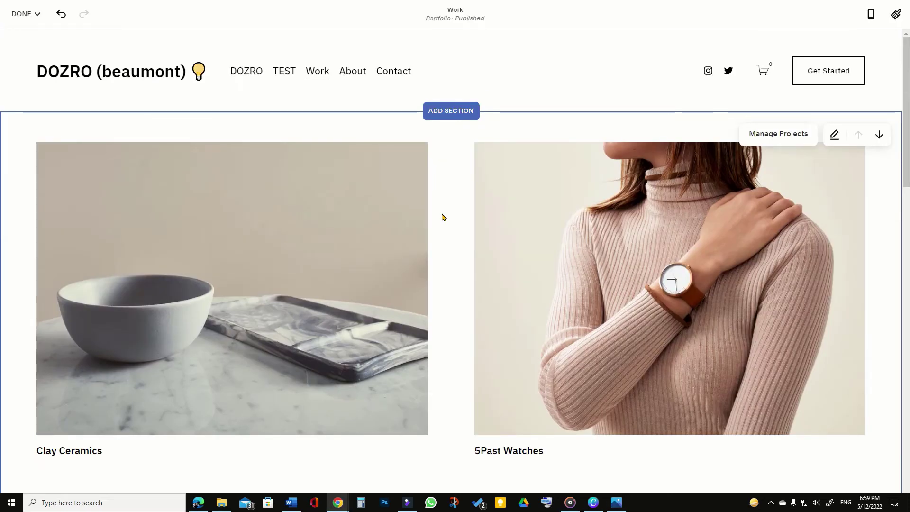
Select the 'Apple Touch Favicon' words in the Ozi9.com - For Sale text block
{"action": "scroll", "coordinate": [442, 217], "scroll_direction": "down", "scroll_amount": 20}
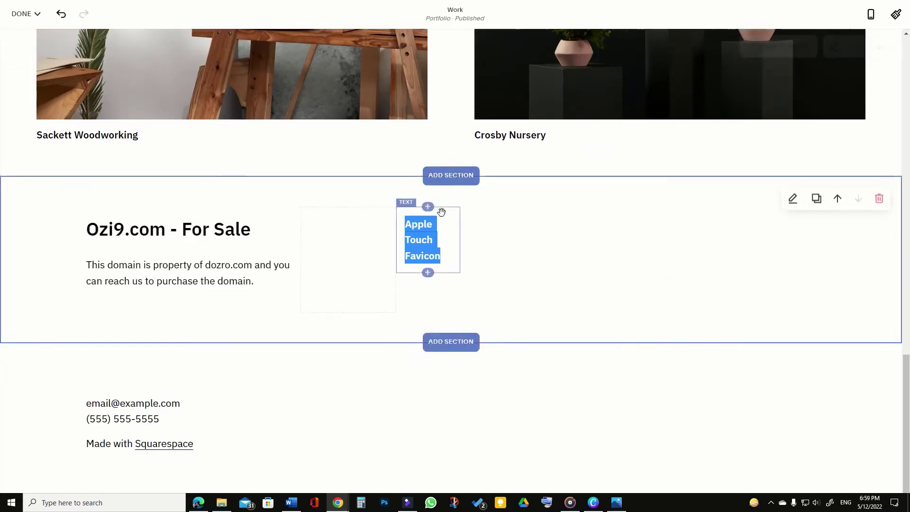
{"action": "left_click", "coordinate": [411, 222]}
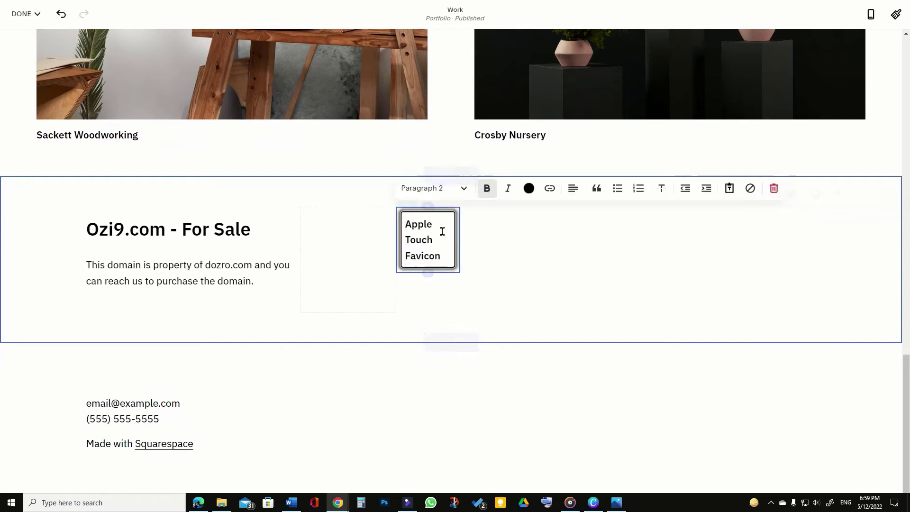
{"action": "left_click_drag", "start_coordinate": [405, 222], "coordinate": [447, 261]}
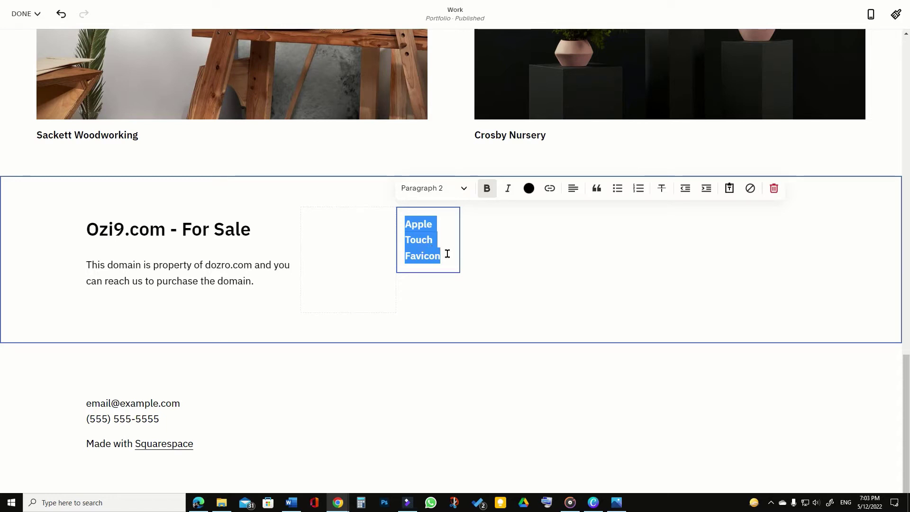
Link the 'Apple Touch Favicon' text to the uploaded apple-touch-icon.png file
{"action": "left_click", "coordinate": [550, 189]}
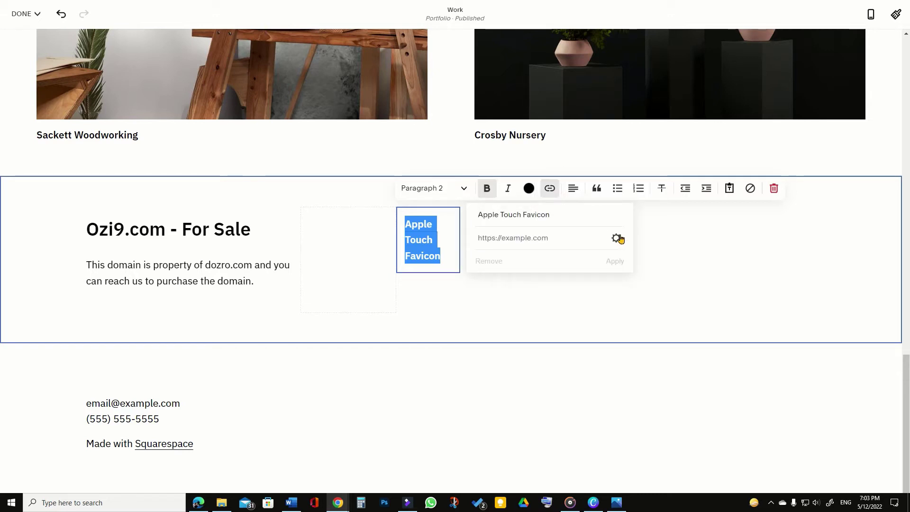
{"action": "left_click", "coordinate": [617, 238]}
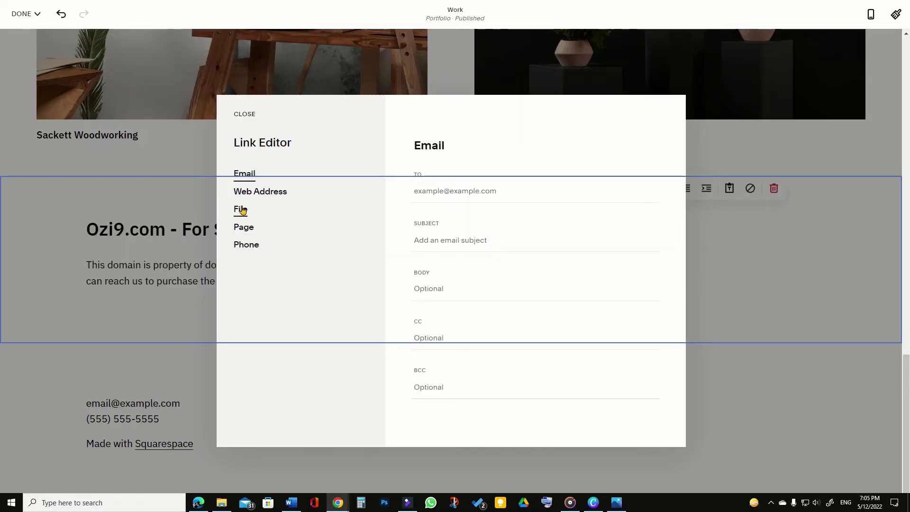
{"action": "left_click", "coordinate": [242, 210]}
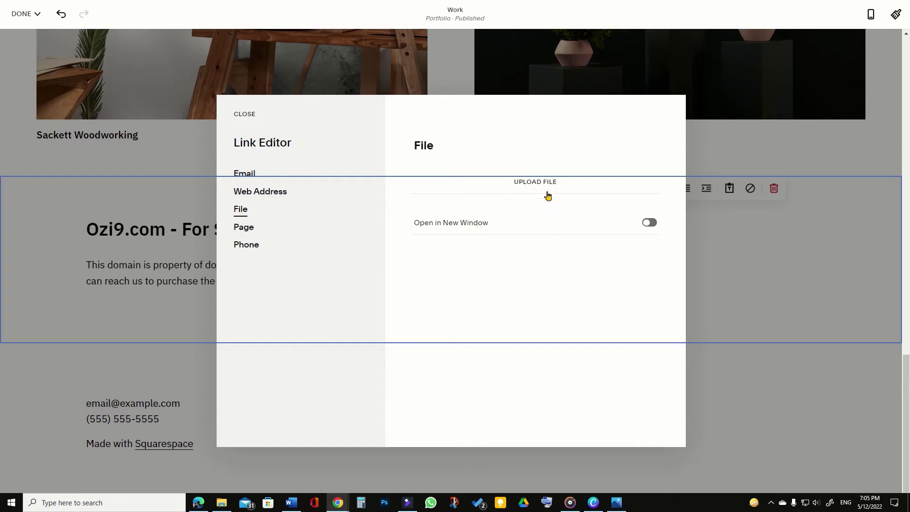
{"action": "left_click", "coordinate": [534, 186]}
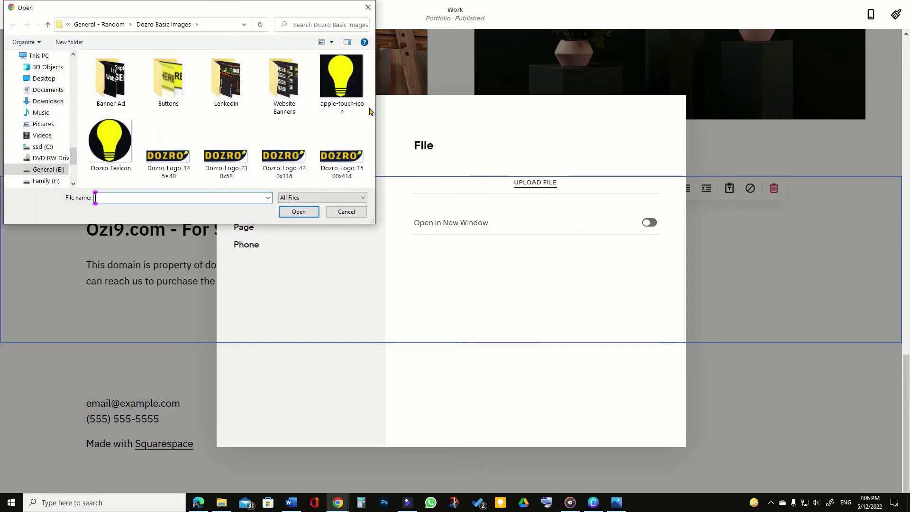
{"action": "left_click", "coordinate": [338, 83]}
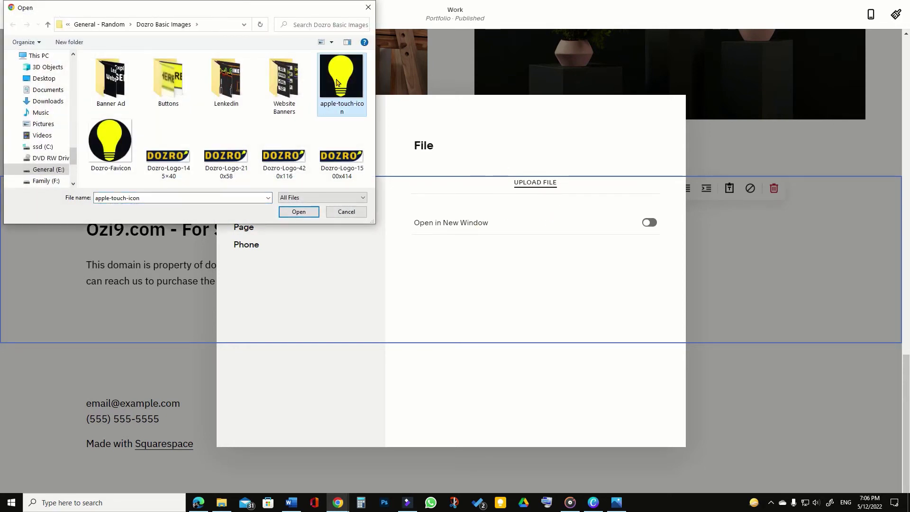
{"action": "left_click", "coordinate": [298, 212]}
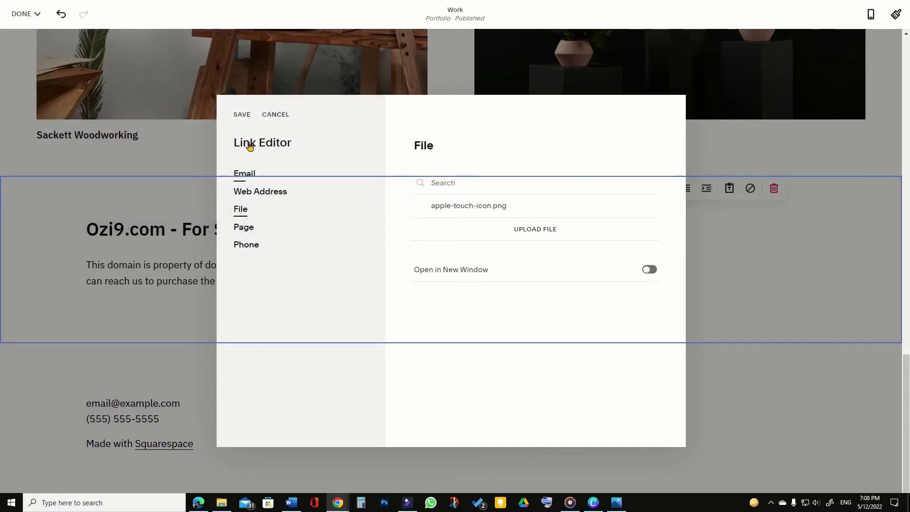
{"action": "left_click", "coordinate": [240, 116]}
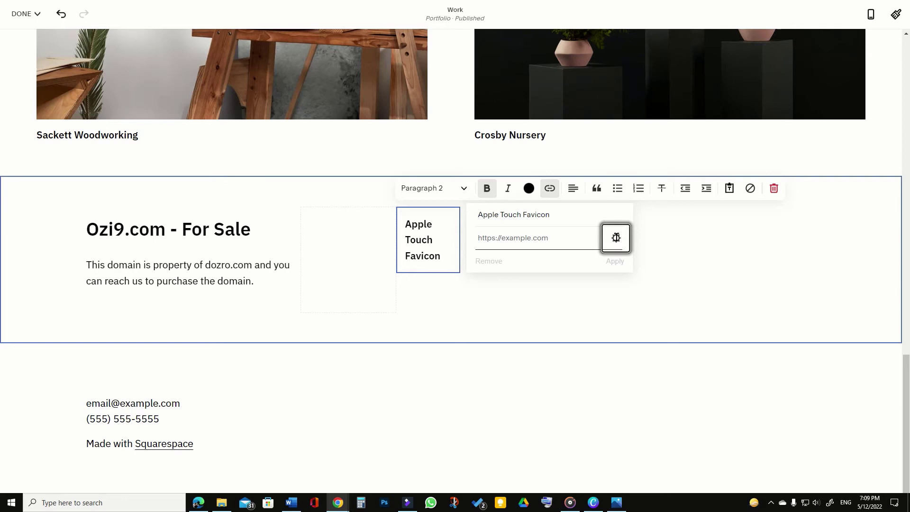
{"action": "left_click", "coordinate": [617, 239]}
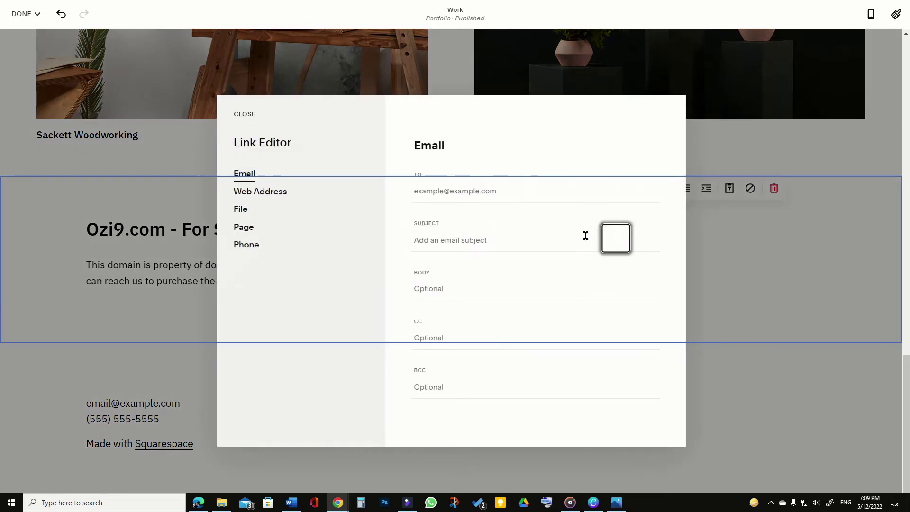
{"action": "left_click", "coordinate": [243, 211]}
{"action": "left_click", "coordinate": [477, 208]}
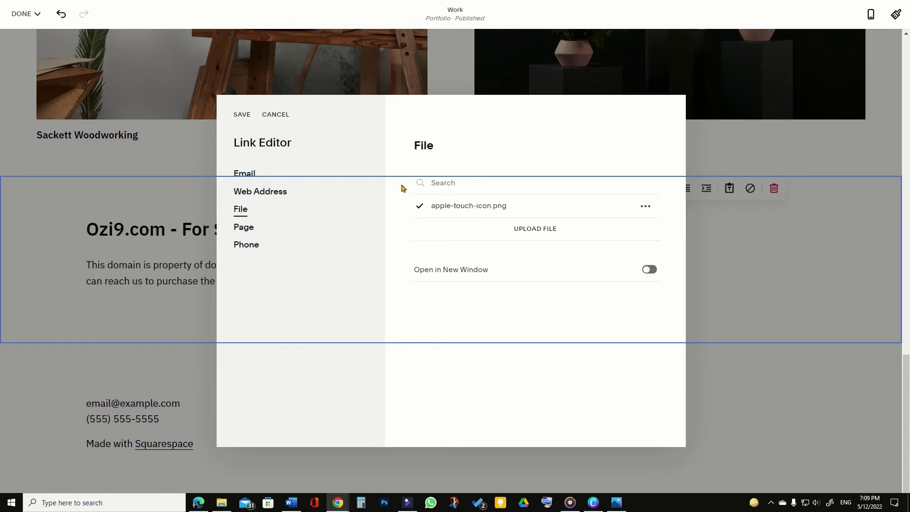
{"action": "left_click", "coordinate": [242, 115]}
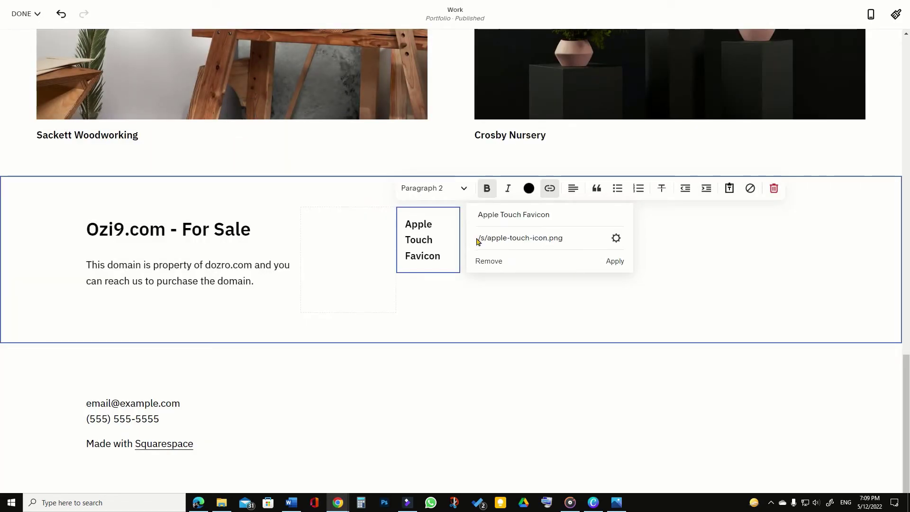
Copy the link path /s/apple-touch-icon.png into the blank Word document
{"action": "left_click_drag", "start_coordinate": [480, 237], "coordinate": [571, 237]}
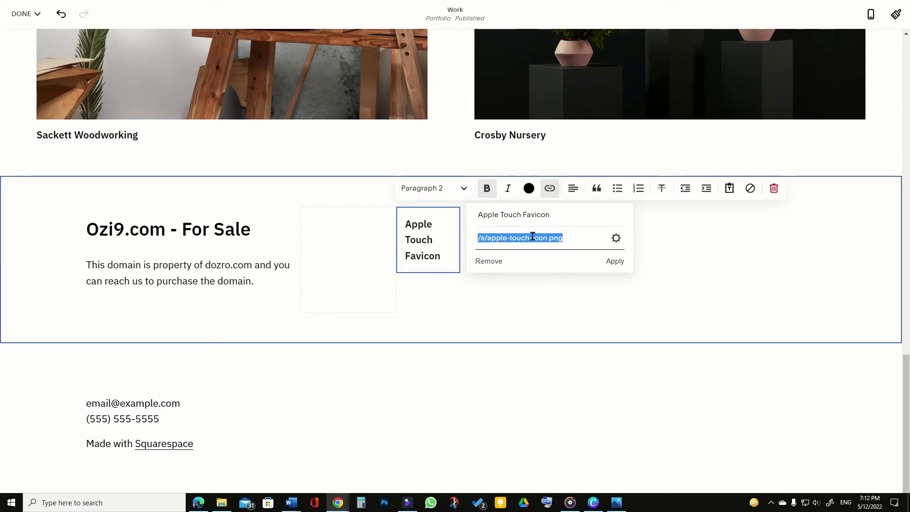
{"action": "right_click", "coordinate": [533, 236]}
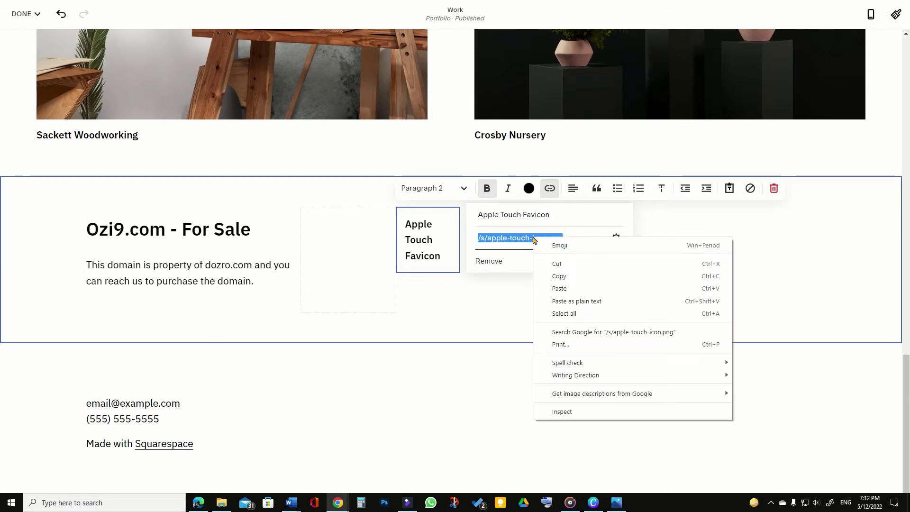
{"action": "left_click", "coordinate": [556, 278]}
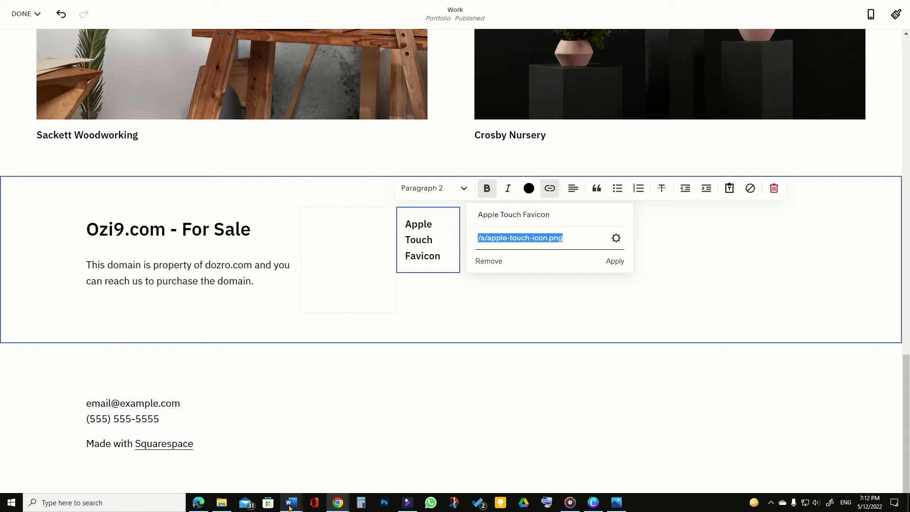
{"action": "mouse_move", "coordinate": [291, 503]}
{"action": "left_click", "coordinate": [338, 467]}
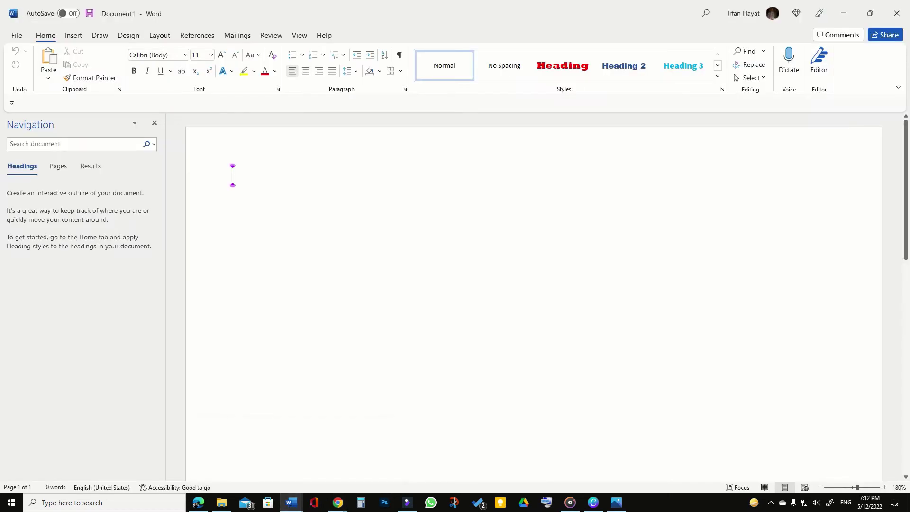
{"action": "right_click", "coordinate": [244, 177]}
{"action": "left_click", "coordinate": [271, 232]}
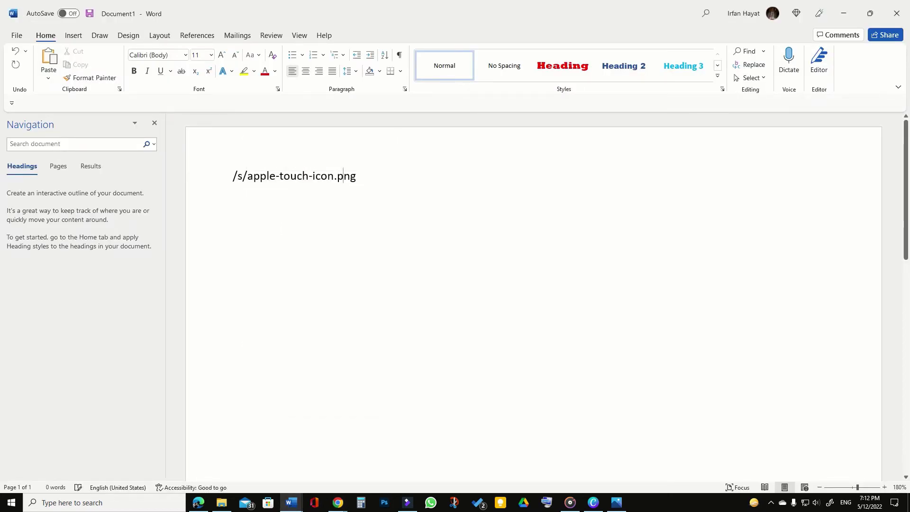
{"action": "key", "text": "alt+Tab"}
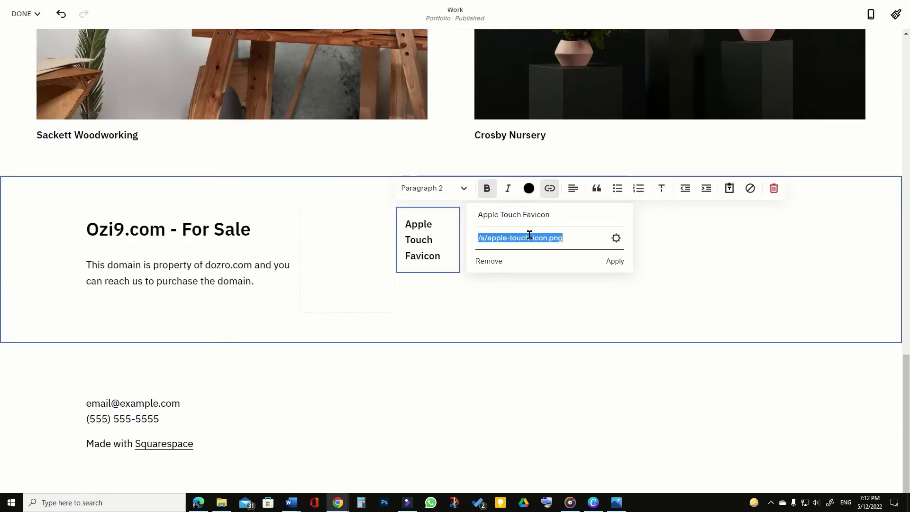
Apply the icon-file link to 'Apple Touch Favicon' and save the Work page edits
{"action": "left_click", "coordinate": [615, 262]}
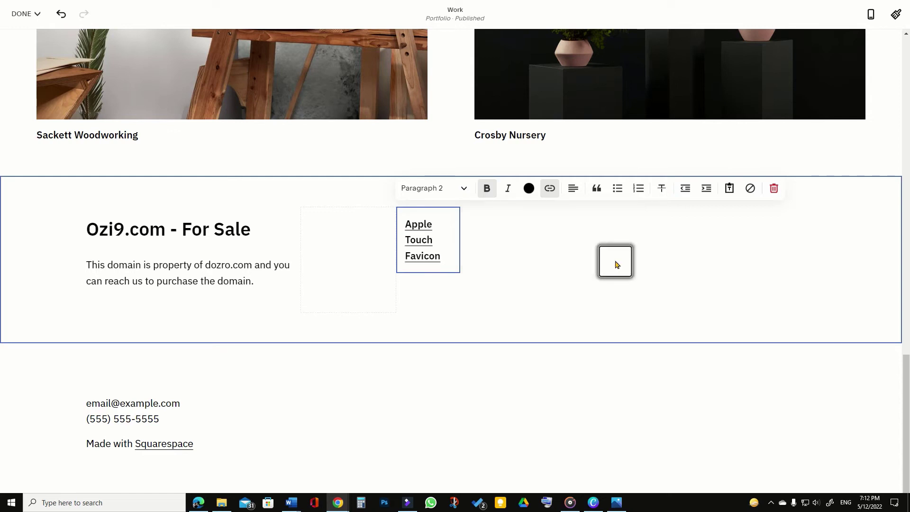
{"action": "left_click", "coordinate": [28, 14]}
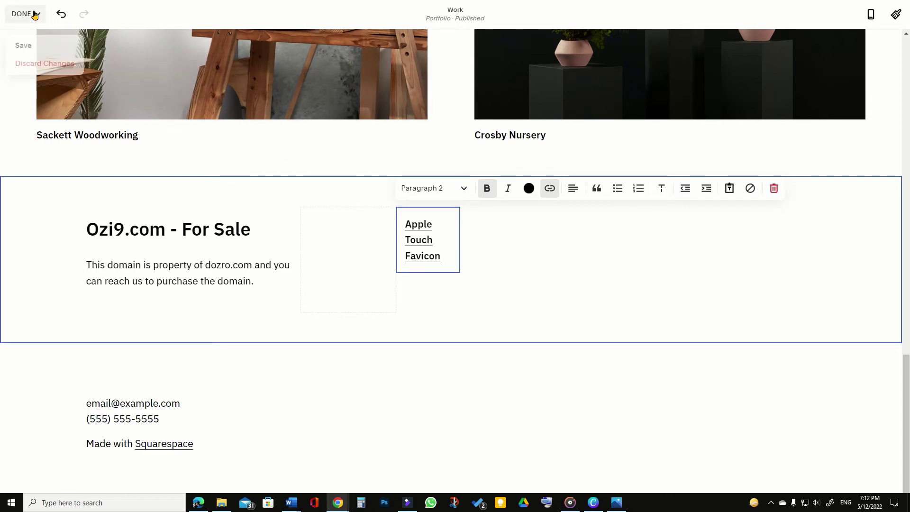
{"action": "left_click", "coordinate": [23, 46]}
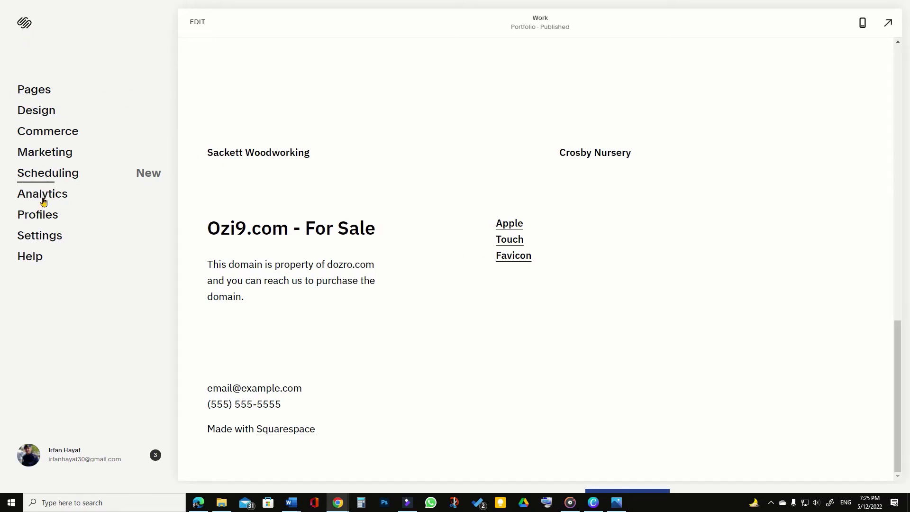
In Settings > Advanced > Code Injection, paste an apple-touch-icon link tag for /s/favicon.png into Header
{"action": "left_click", "coordinate": [45, 238]}
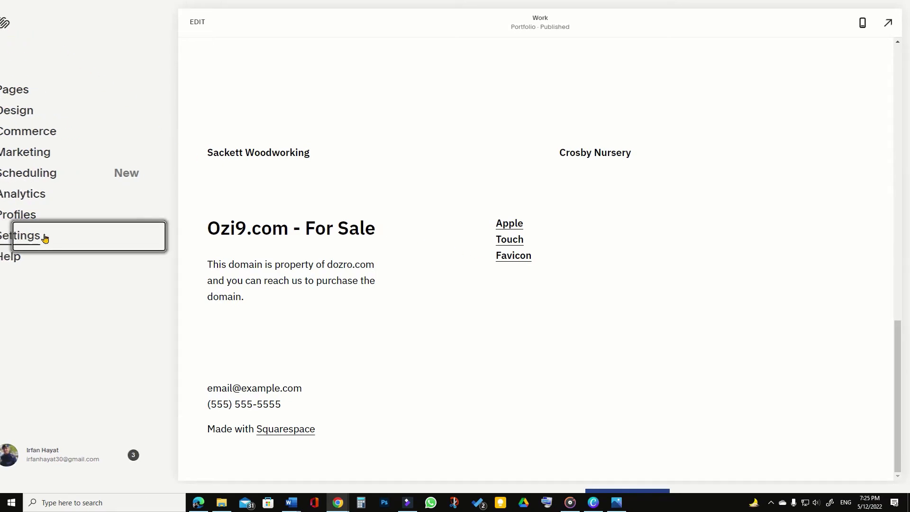
{"action": "left_click", "coordinate": [44, 372]}
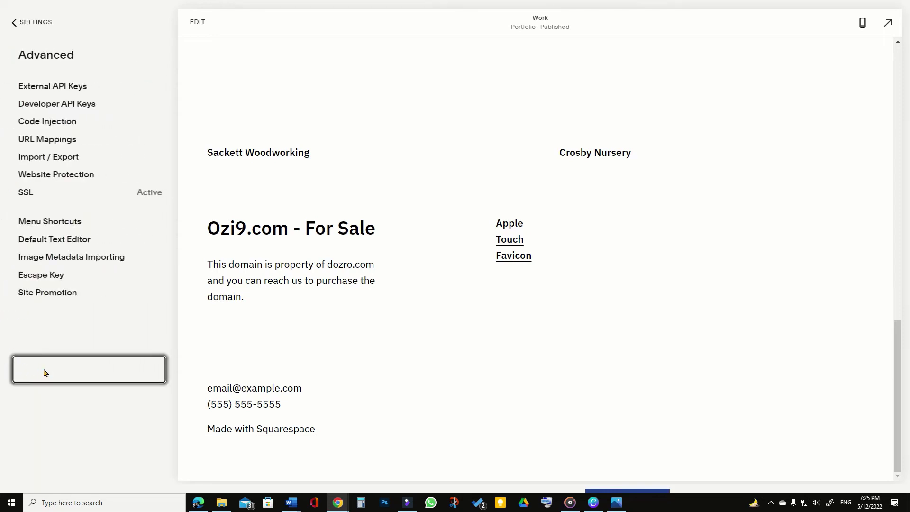
{"action": "left_click", "coordinate": [59, 124]}
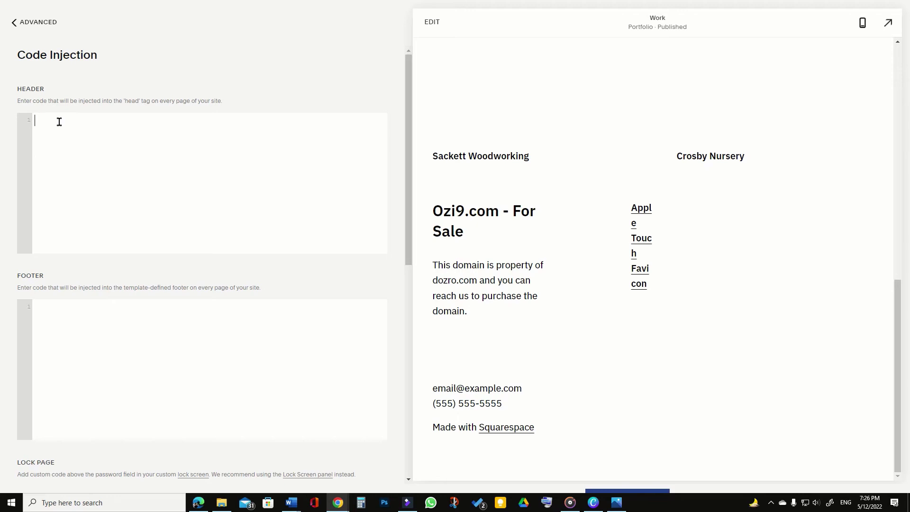
{"action": "right_click", "coordinate": [59, 122]}
{"action": "left_click", "coordinate": [90, 203]}
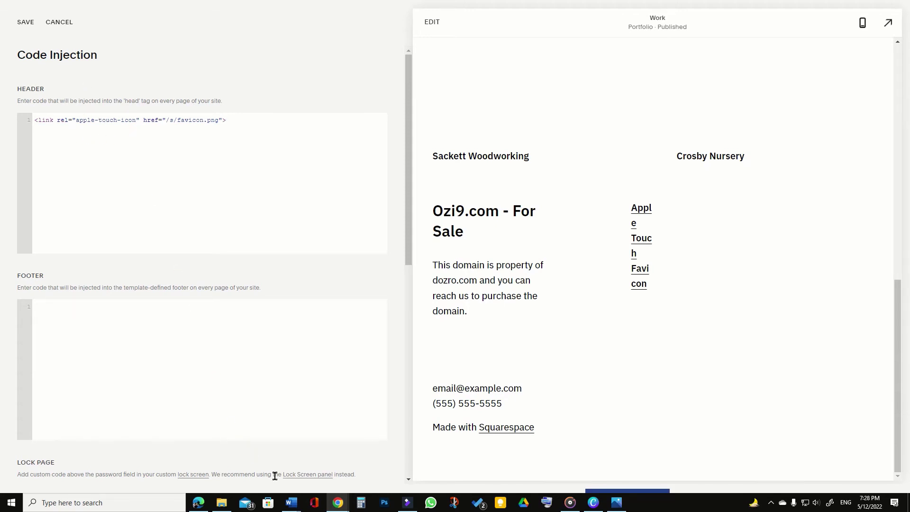
Copy the /s/apple-touch-icon.png path from the Word document back to the Code Injection page
{"action": "mouse_move", "coordinate": [291, 503]}
{"action": "left_click", "coordinate": [340, 466]}
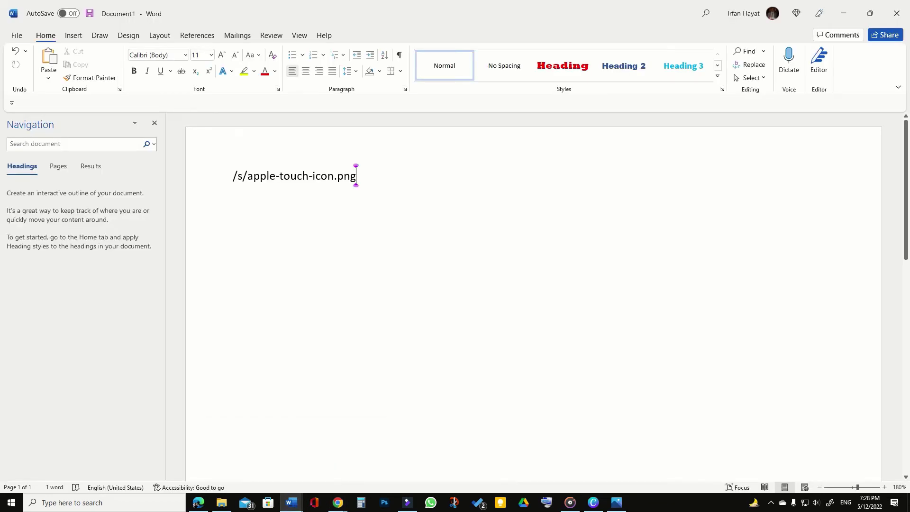
{"action": "left_click_drag", "start_coordinate": [233, 177], "coordinate": [364, 183]}
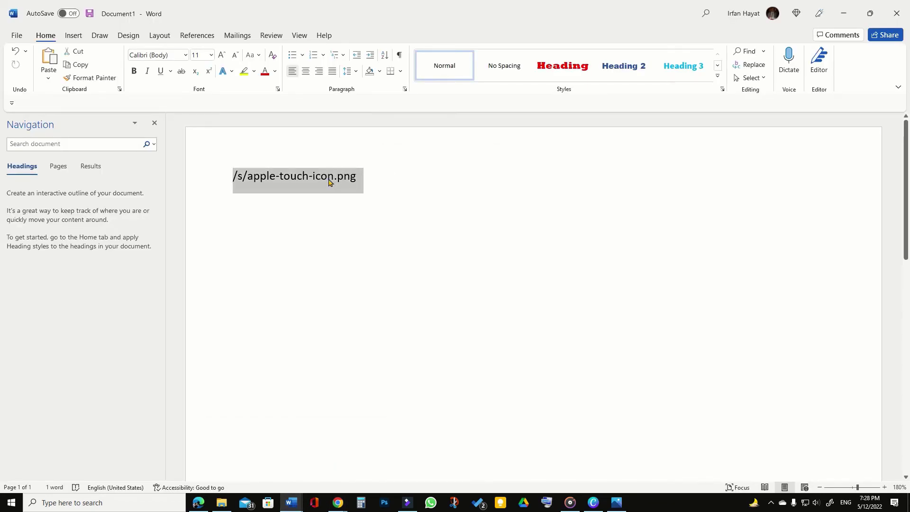
{"action": "right_click", "coordinate": [321, 181]}
{"action": "left_click", "coordinate": [365, 214]}
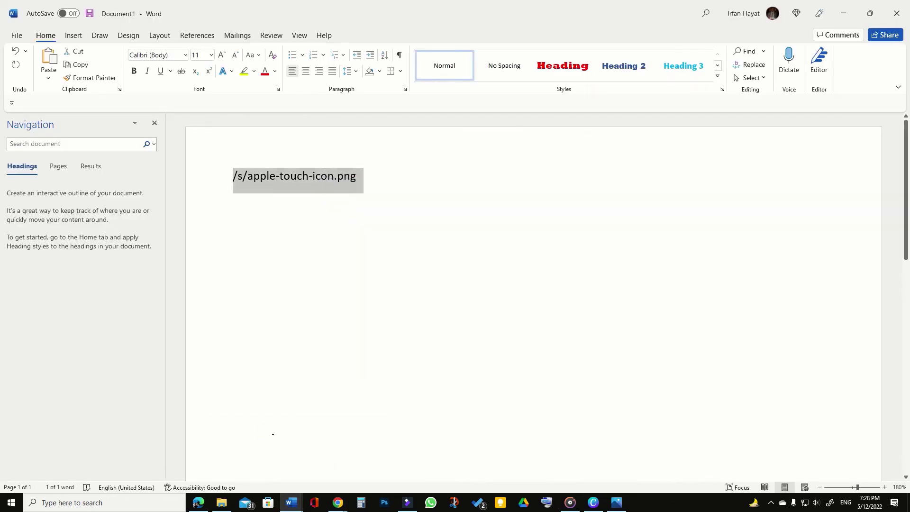
{"action": "left_click", "coordinate": [338, 504]}
{"action": "left_click", "coordinate": [309, 478]}
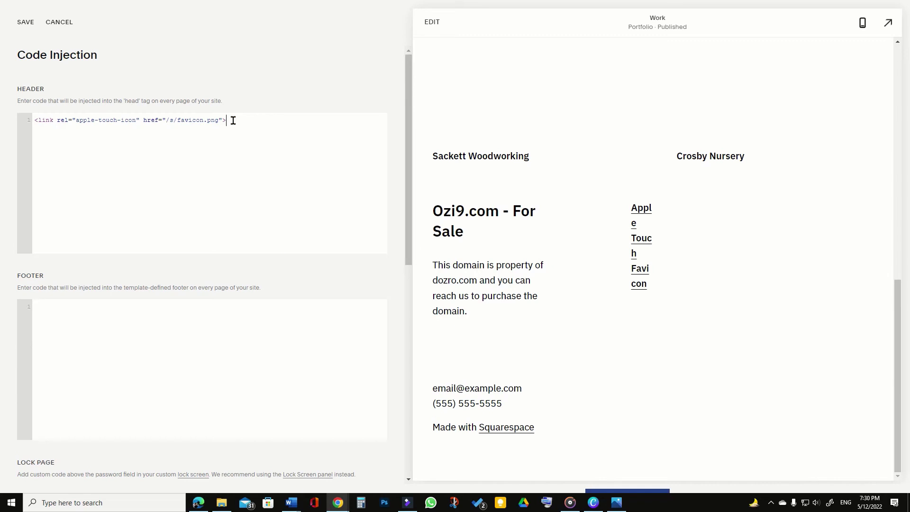
Replace /s/favicon.png in the header link tag with /s/apple-touch-icon.png as plain text
{"action": "left_click_drag", "start_coordinate": [167, 122], "coordinate": [212, 120]}
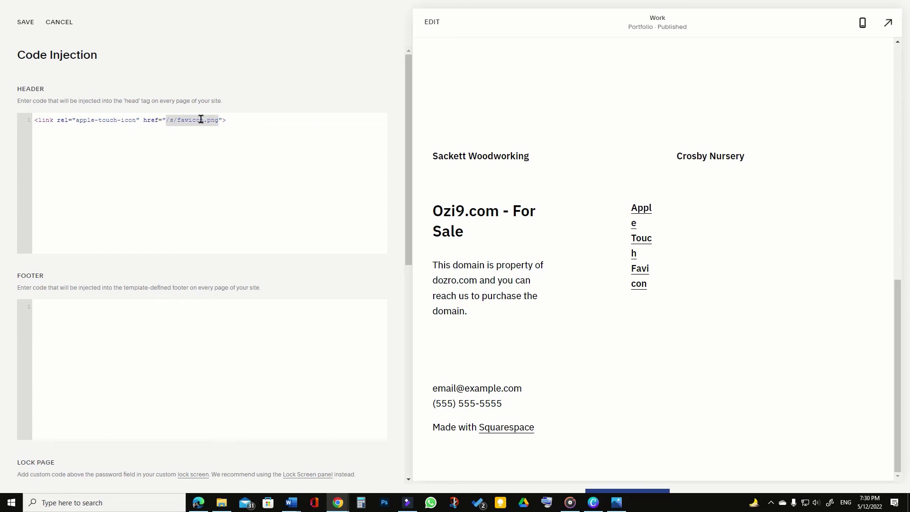
{"action": "right_click", "coordinate": [199, 119]}
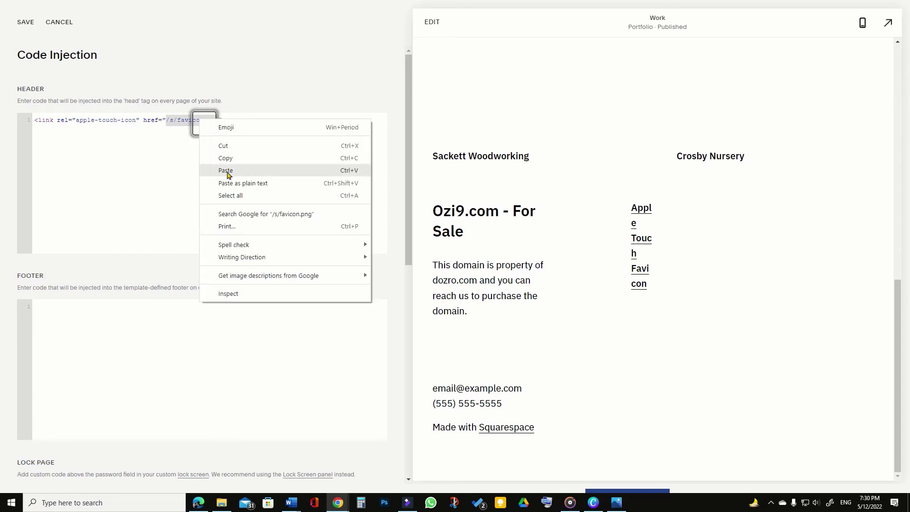
{"action": "left_click", "coordinate": [236, 188]}
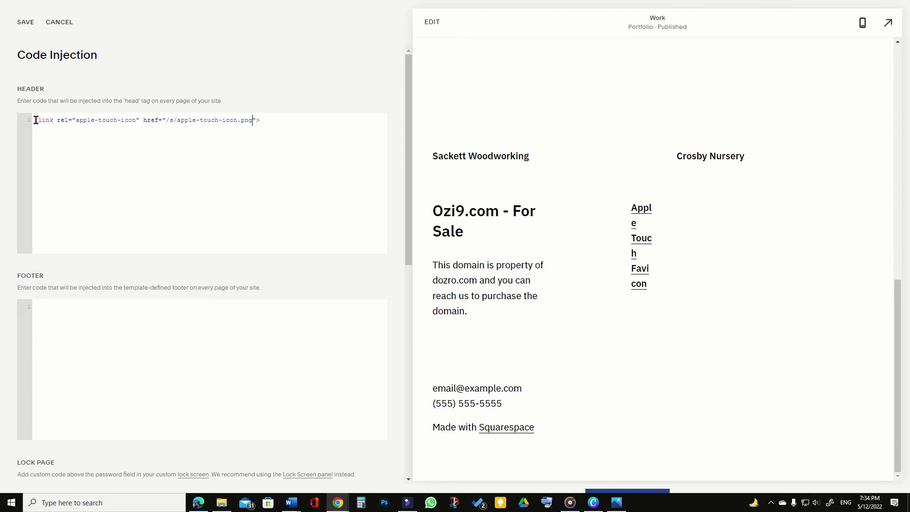
{"action": "left_click_drag", "start_coordinate": [35, 120], "coordinate": [268, 122]}
Save the header line <link rel='apple-touch-icon' href='/s/apple-touch-icon.png'>
{"action": "left_click", "coordinate": [22, 24]}
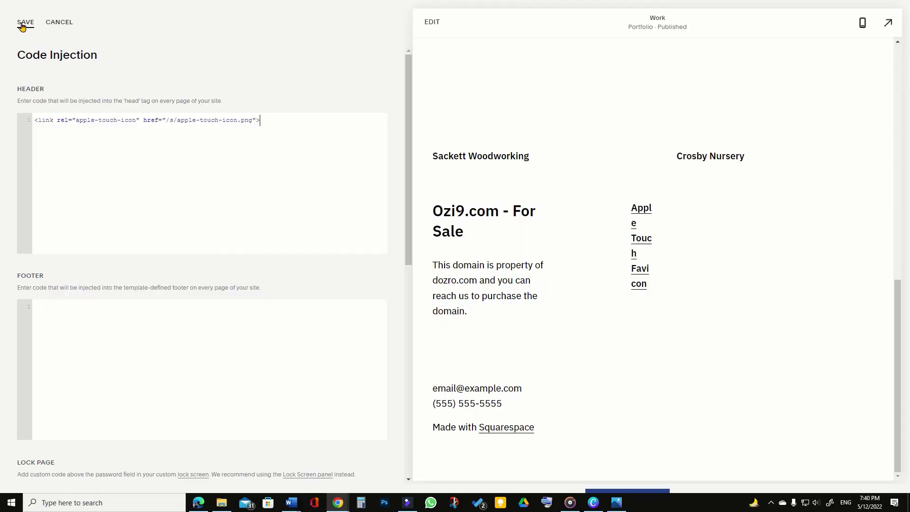